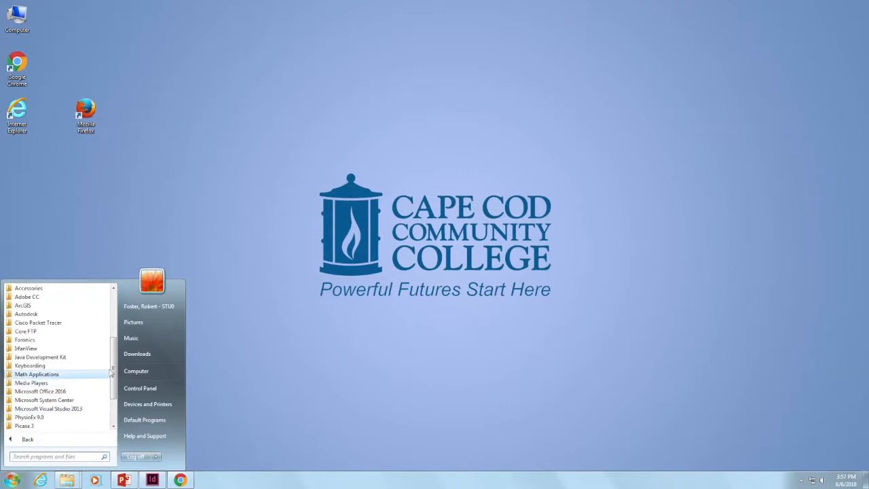
Step: Launch Adobe Photoshop CC 2017 and open rsg cement 2.jpg from the Sea Change Videos folder
click(41, 298)
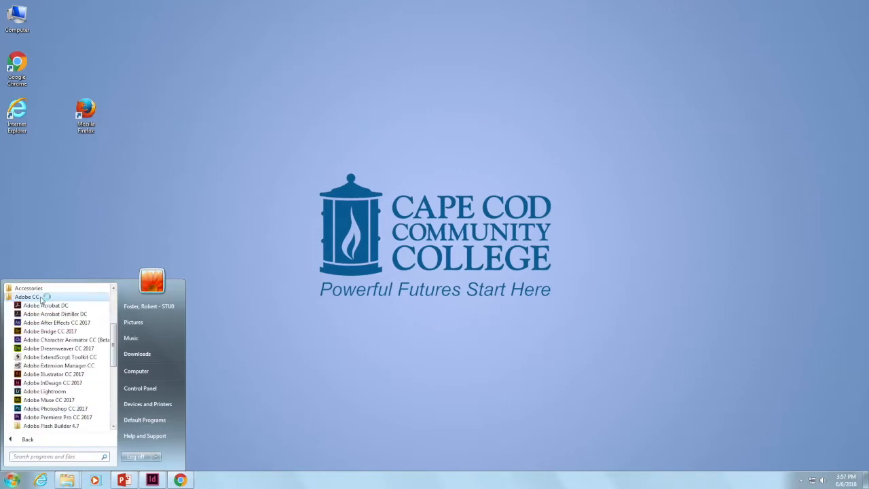
click(51, 410)
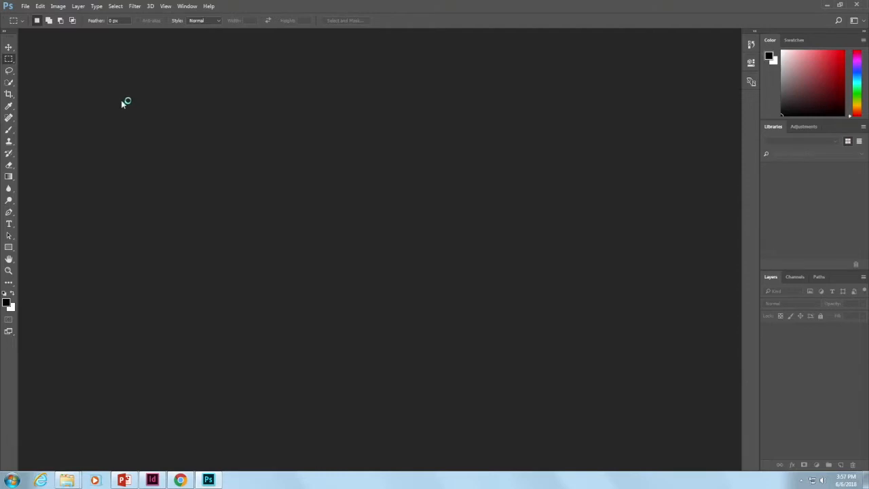
click(25, 7)
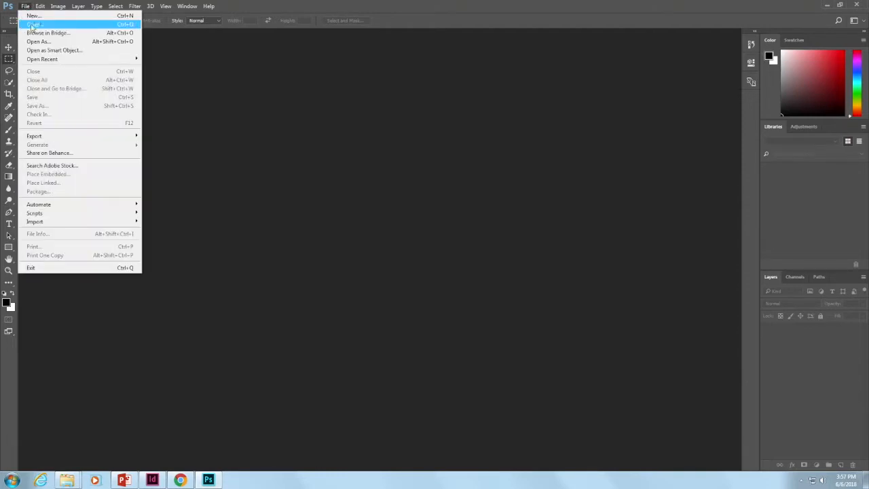
click(32, 25)
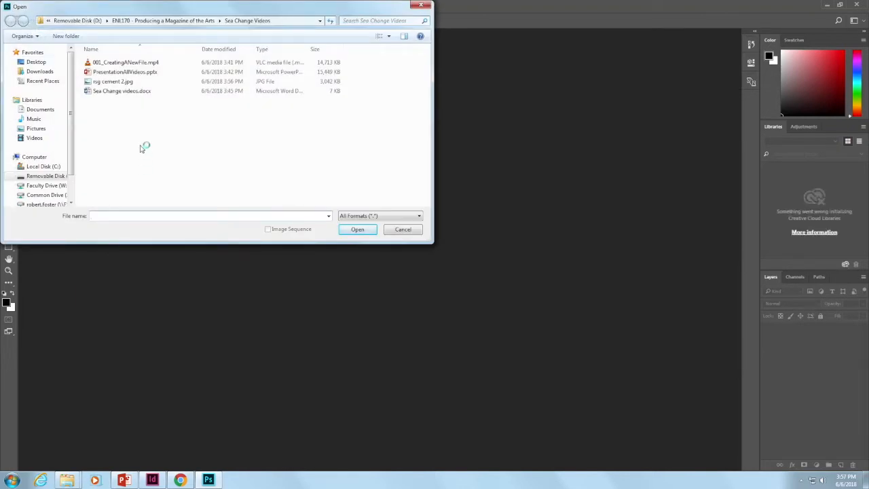
click(92, 82)
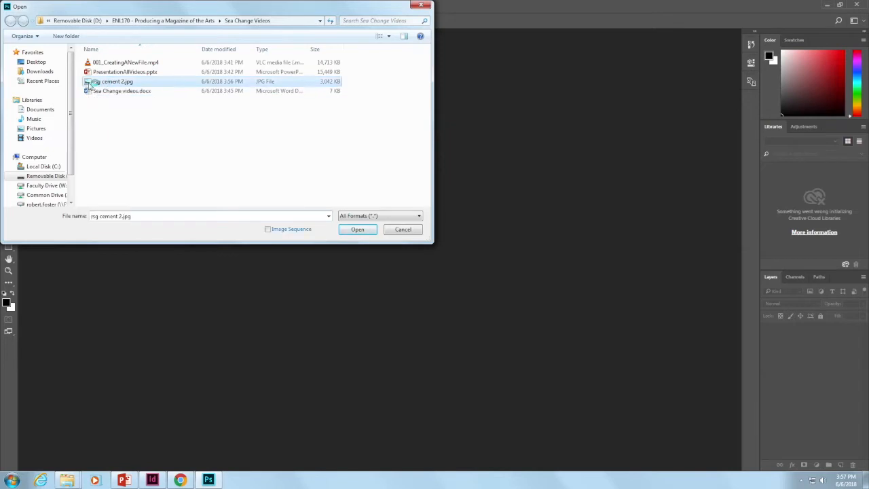
click(358, 230)
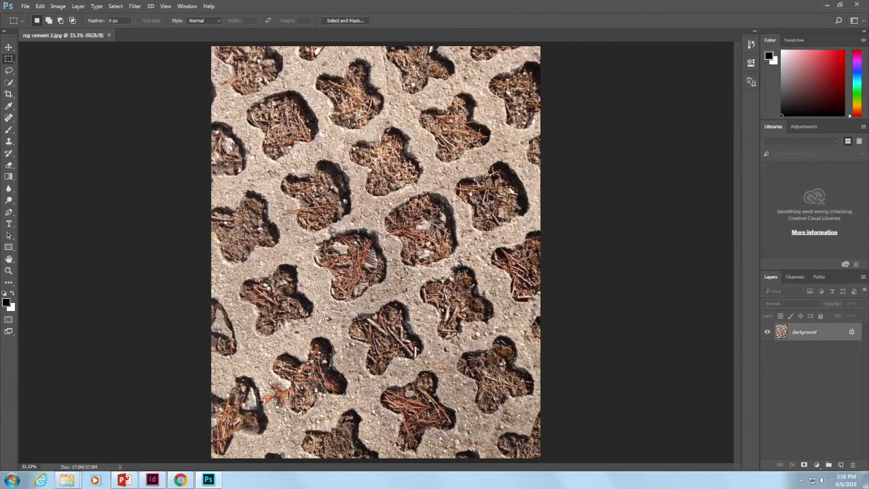
Step: Correct the photo automatically by applying Auto Tone, Auto Contrast and Auto Color
click(58, 7)
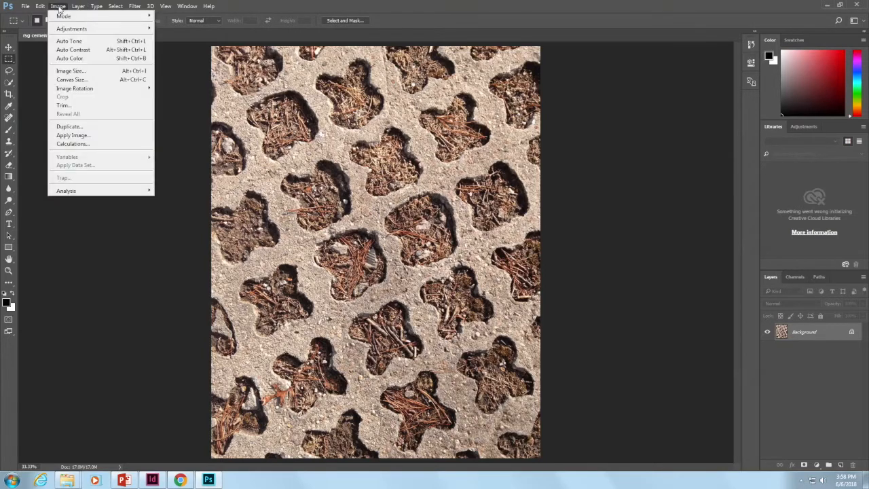
click(62, 42)
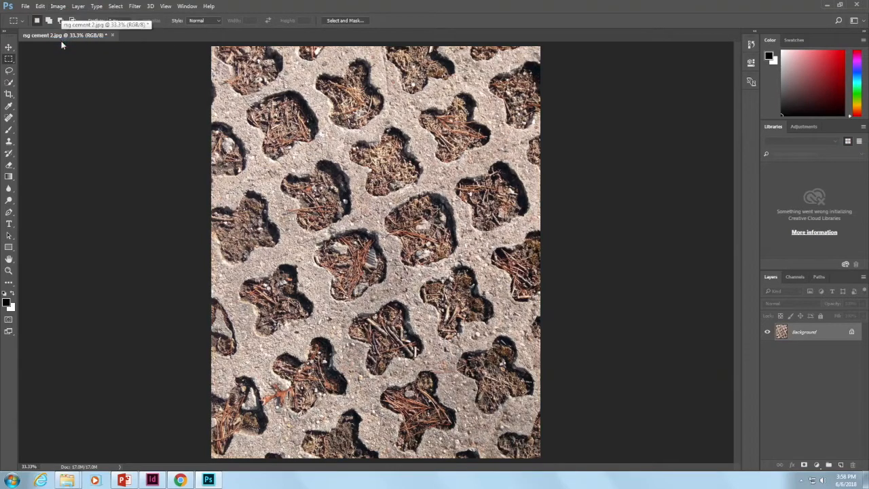
click(59, 6)
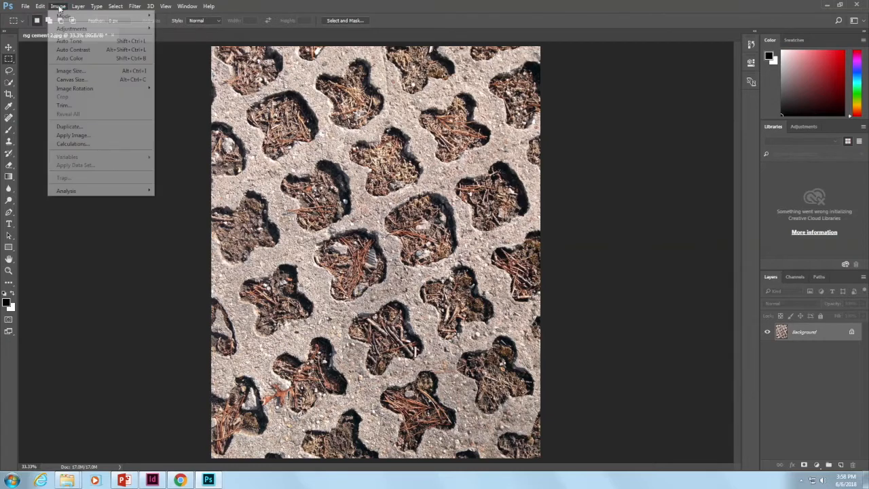
click(70, 50)
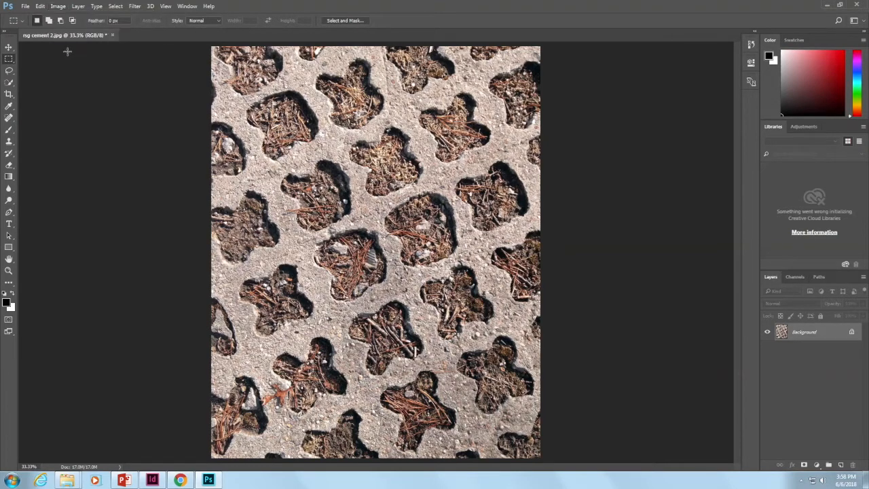
click(58, 6)
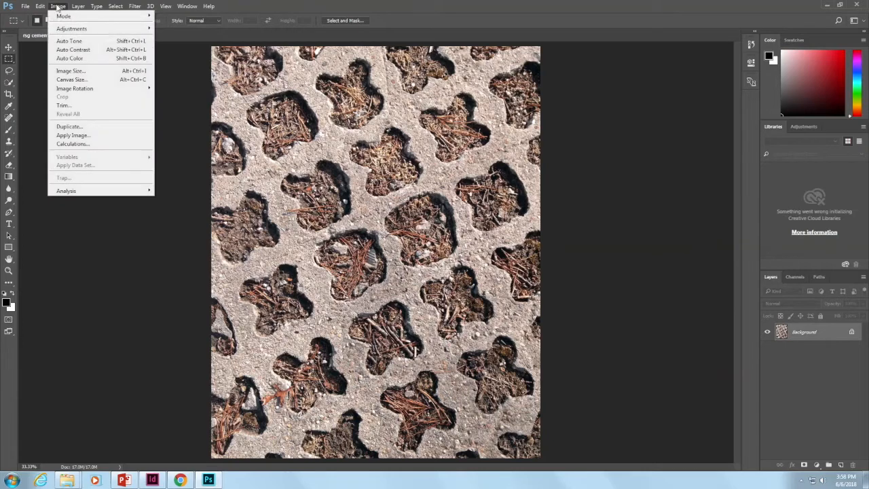
click(64, 59)
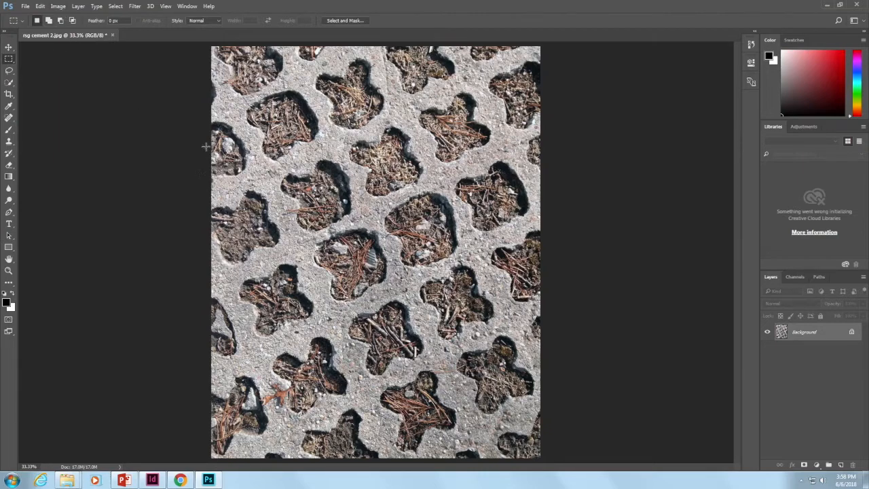
click(58, 7)
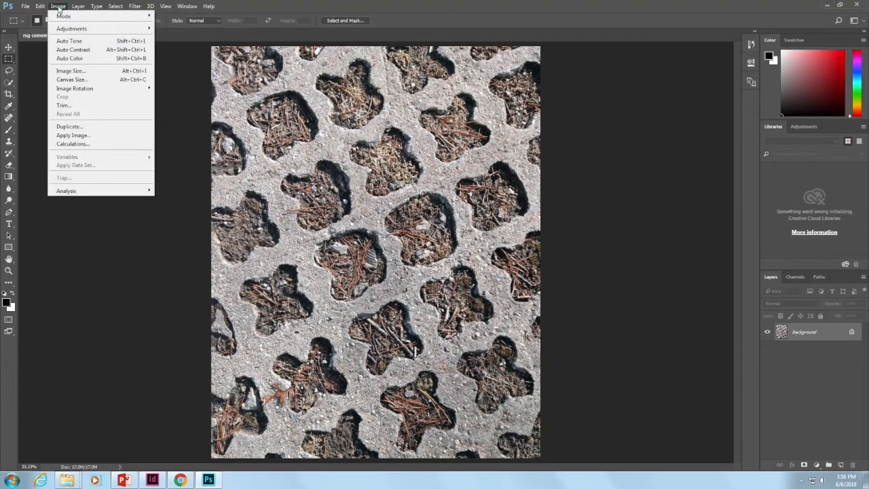
click(69, 74)
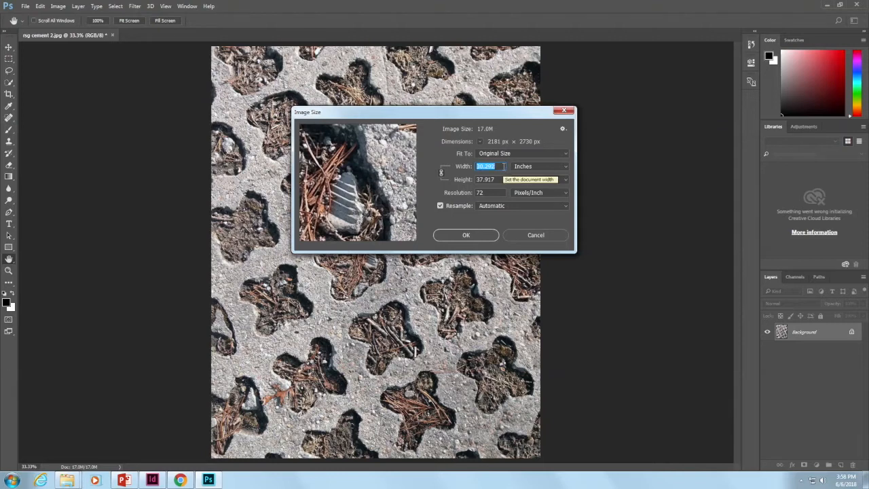
click(535, 235)
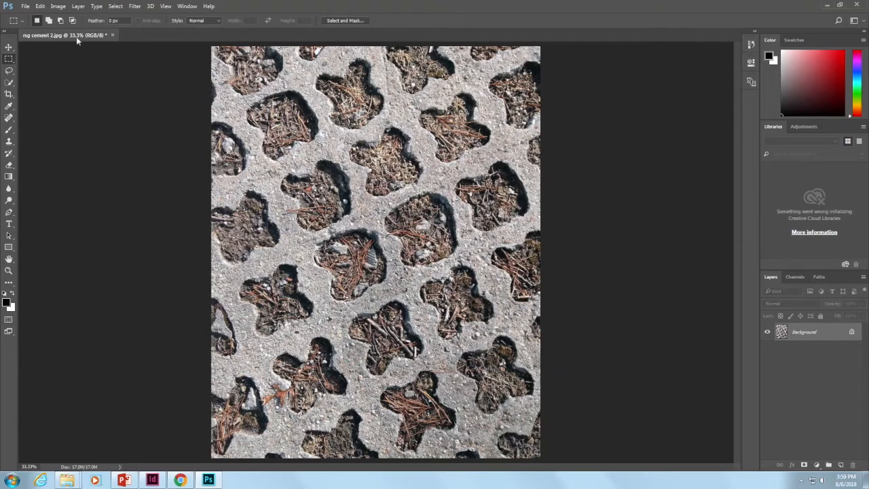
Step: Rotate the whole image 90° clockwise into landscape orientation
click(58, 7)
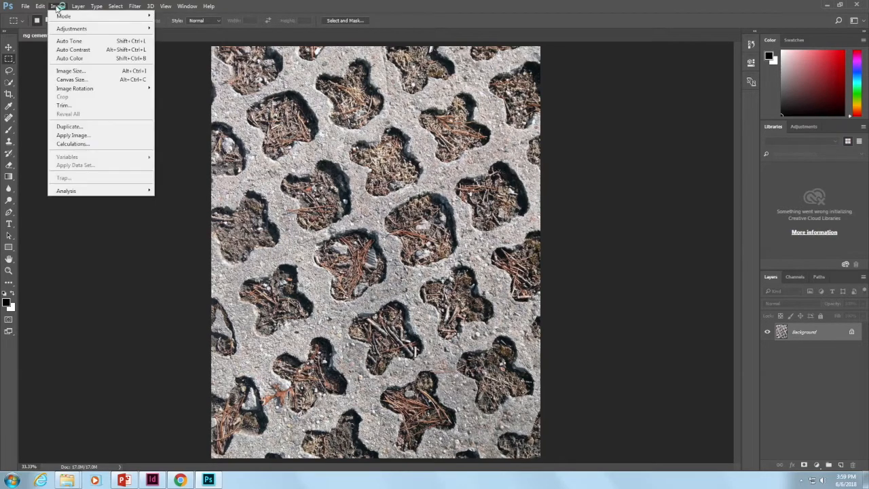
mouse_move(79, 91)
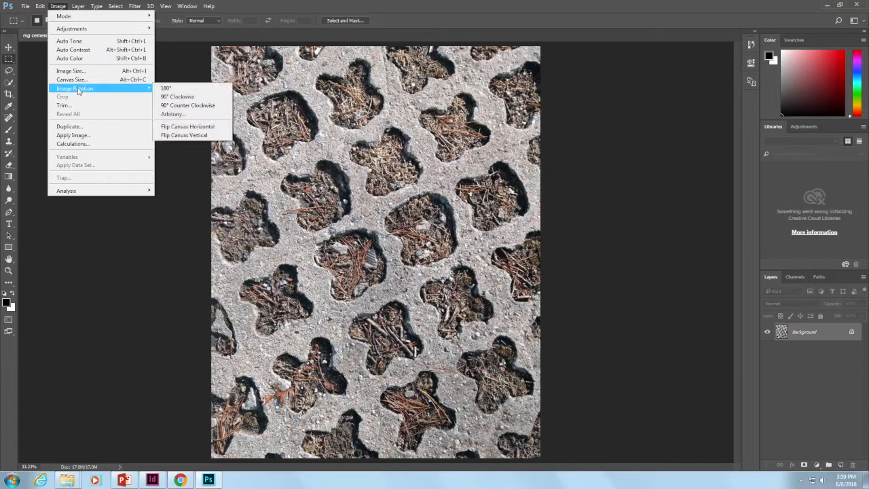
click(187, 99)
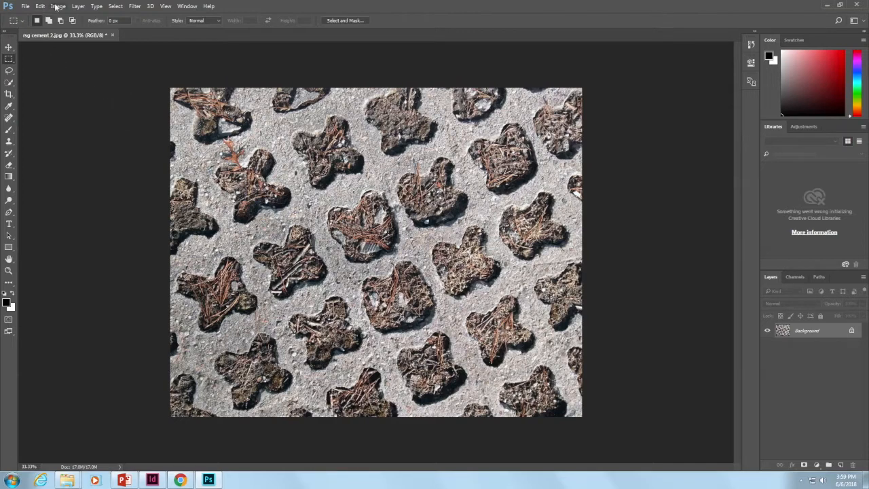
Step: Resize the image to a width of 19 inches with a resolution of 300 pixels/inch
click(59, 6)
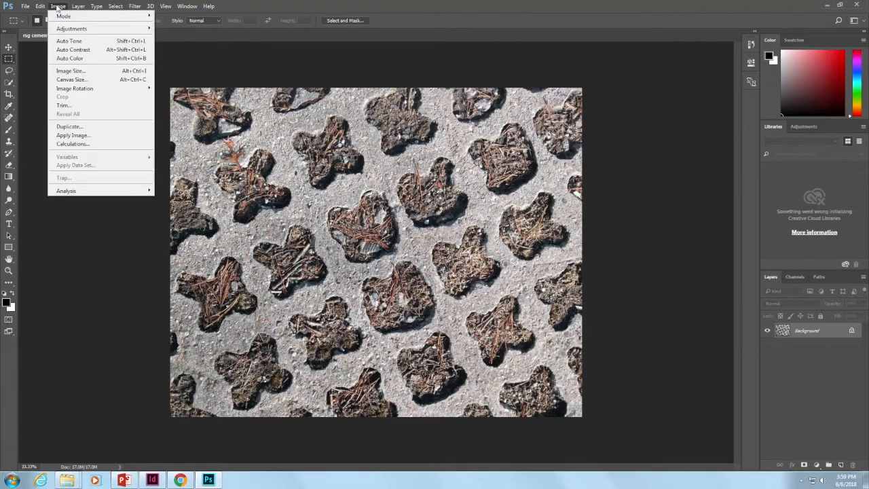
click(81, 72)
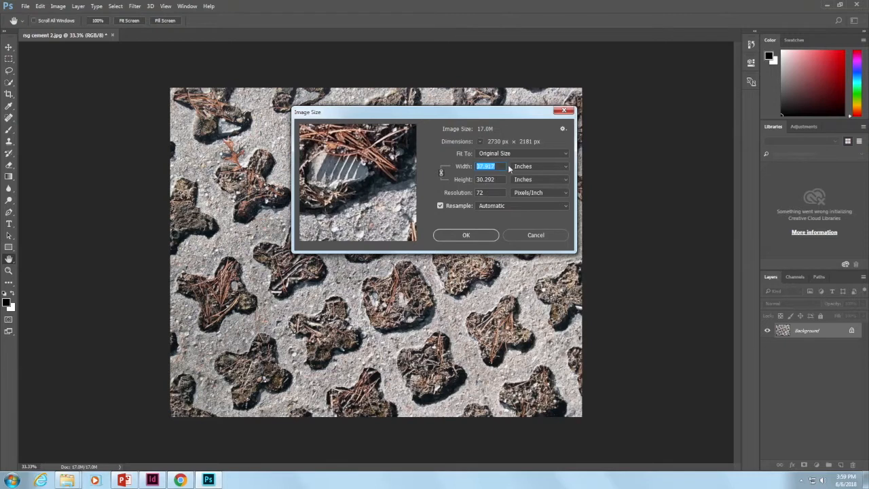
key(BackSpace)
text(19)
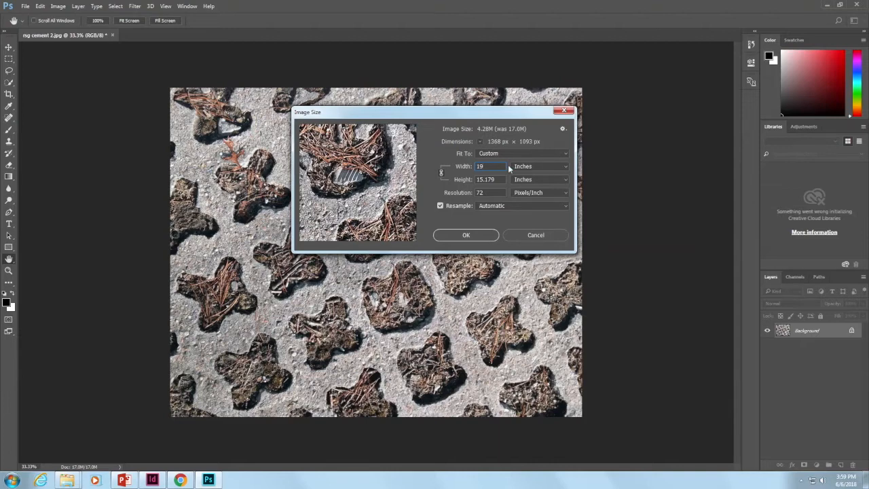
key(Tab)
key(Tab)
key(Tab)
text(300)
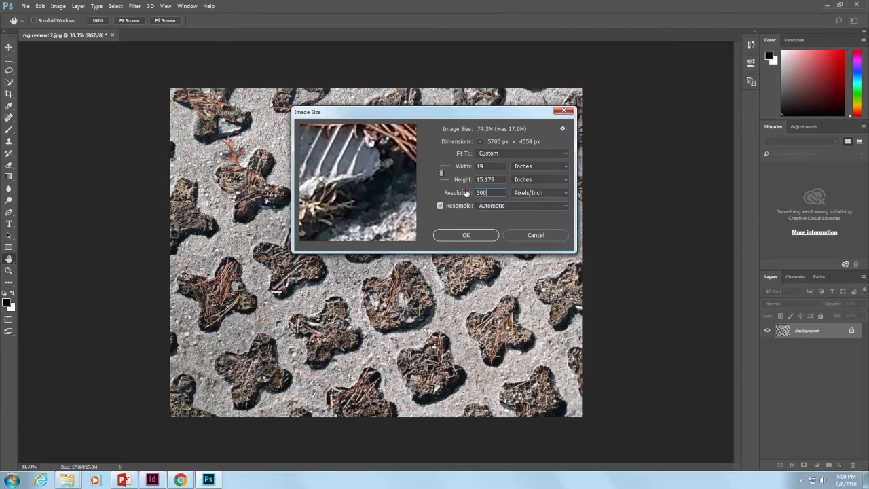
click(466, 235)
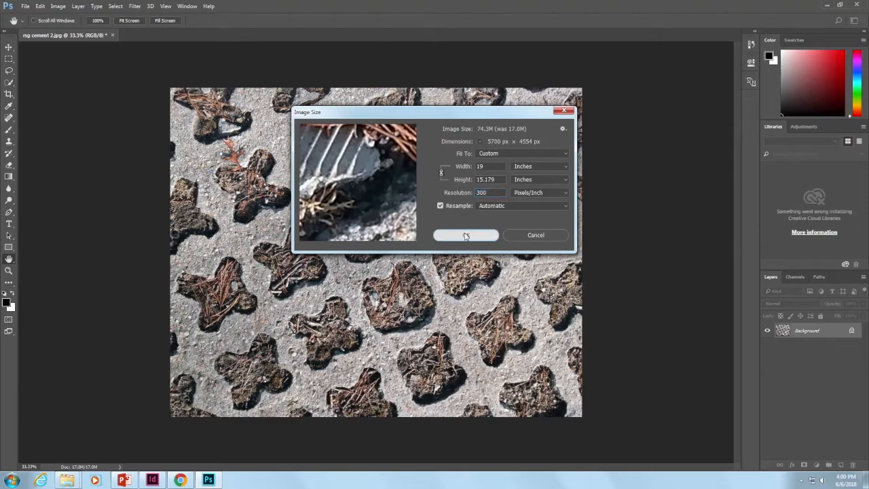
key(m)
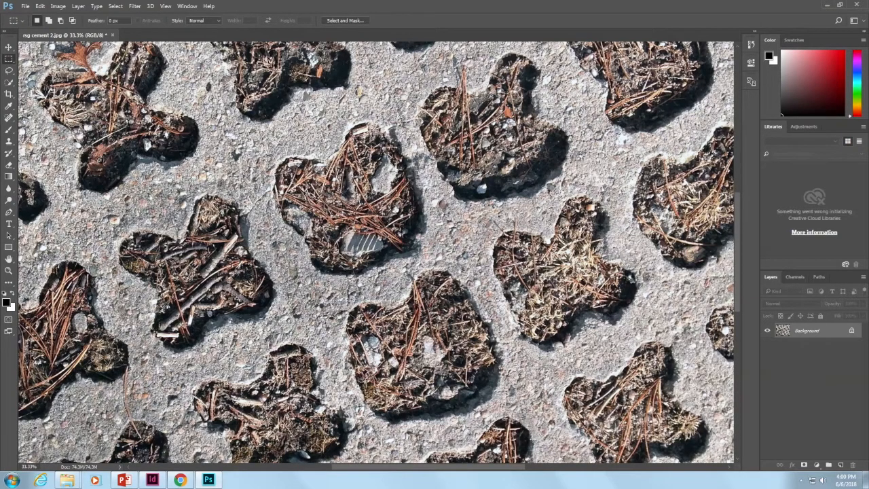
Step: Convert the image to CMYK Color mode, accepting the U.S. Web Coated (SWOP) v2 profile
click(167, 7)
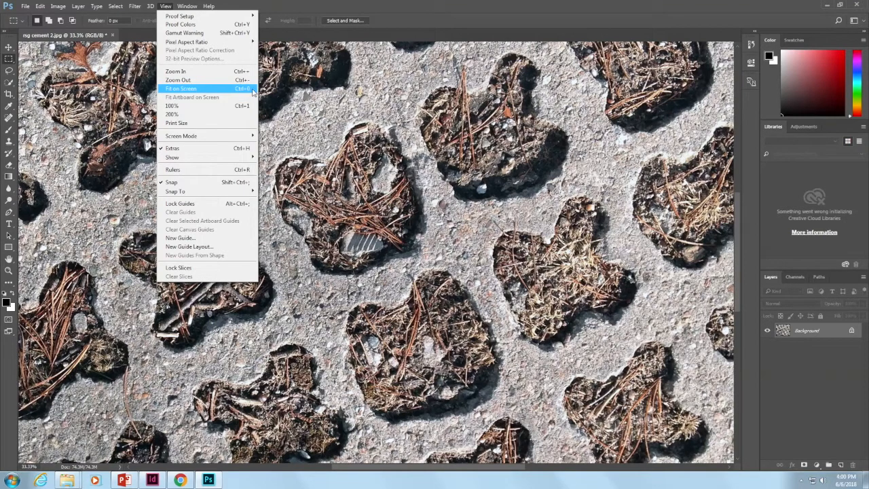
click(193, 90)
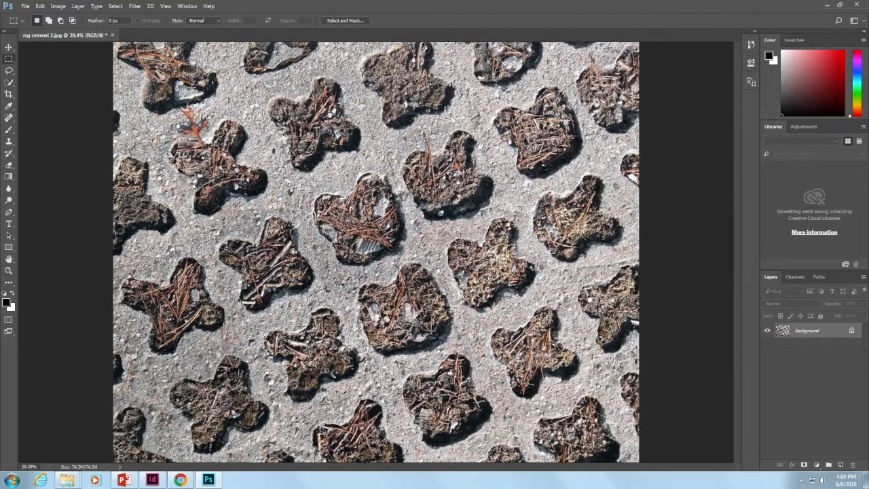
click(167, 9)
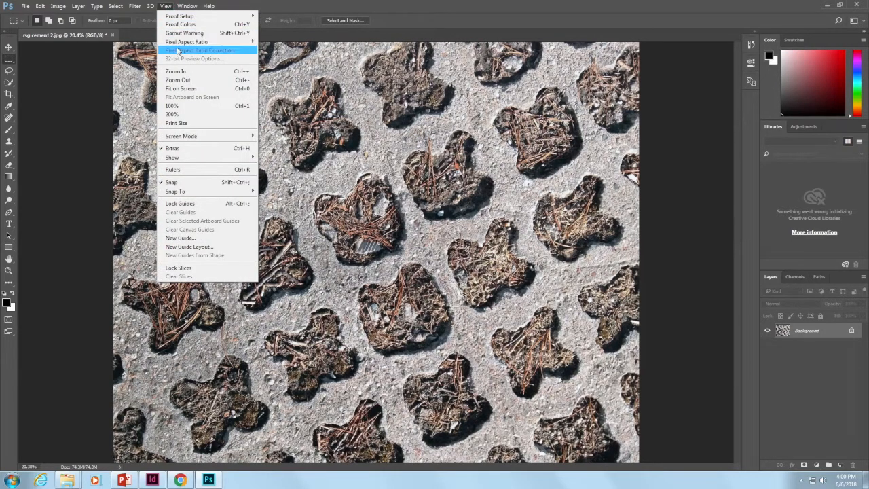
click(182, 79)
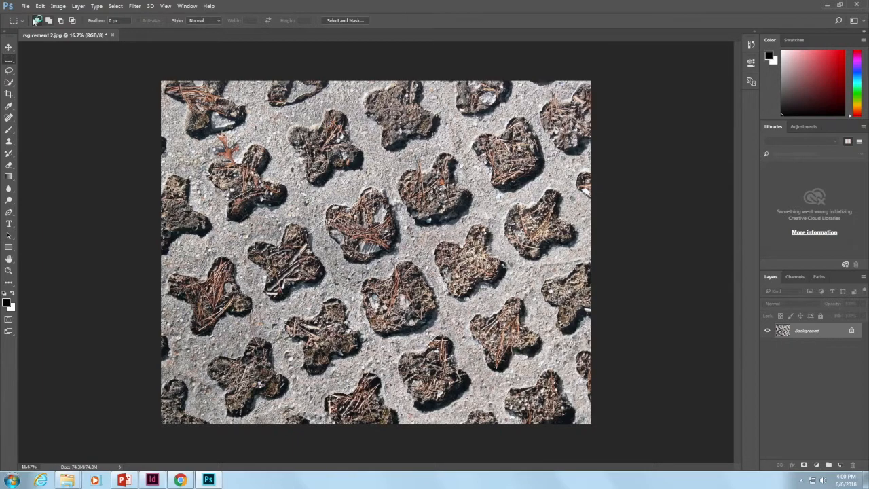
click(58, 6)
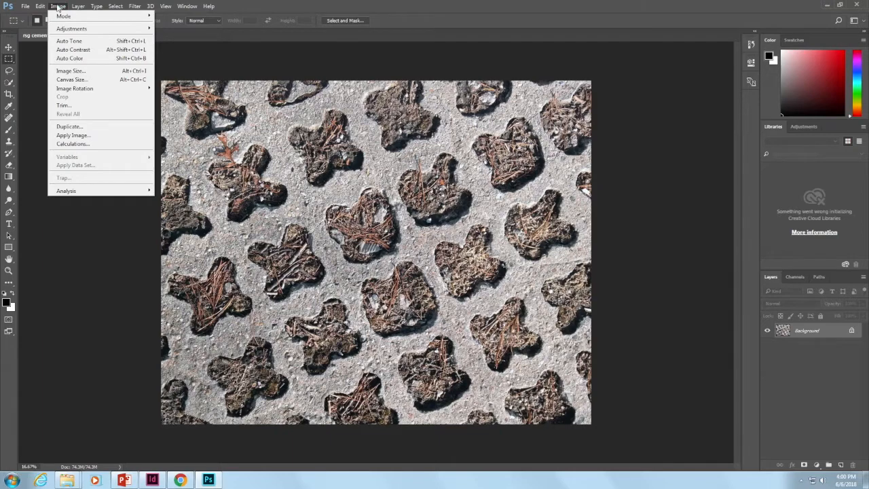
mouse_move(68, 14)
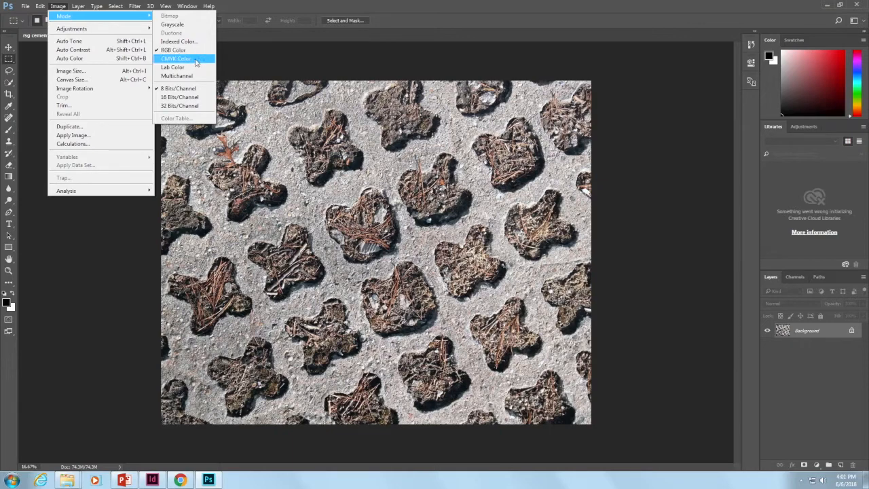
click(196, 59)
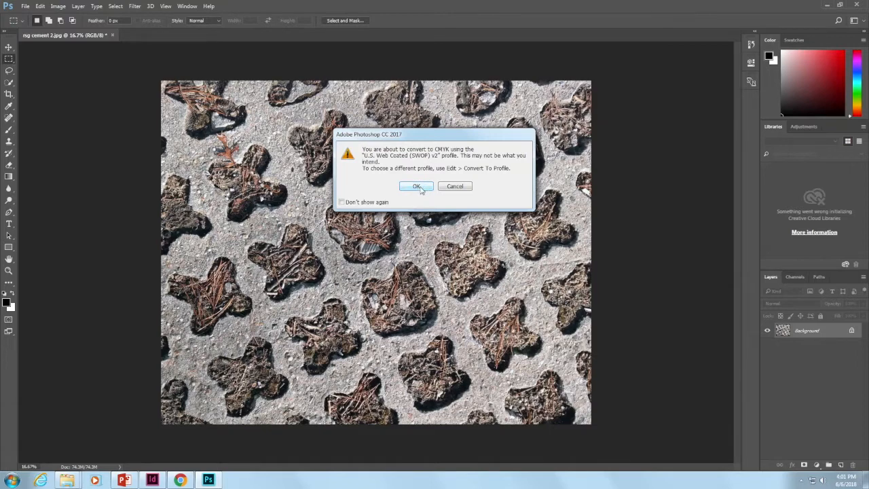
click(419, 187)
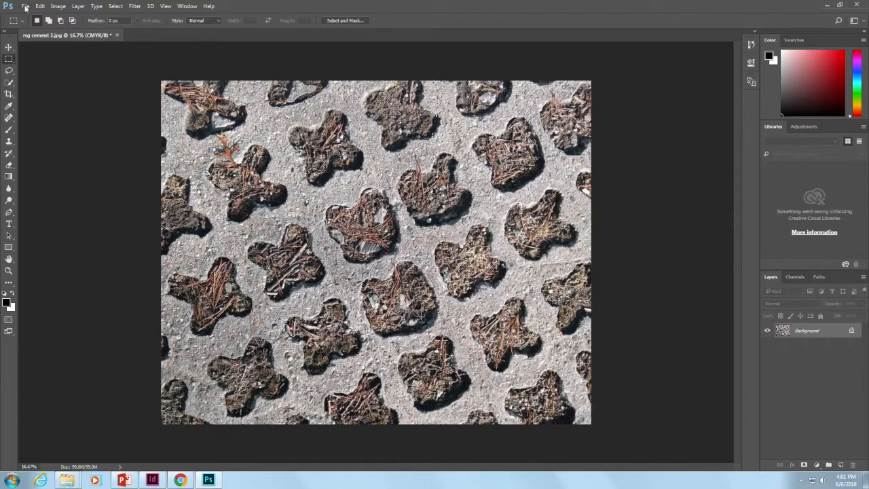
Step: Save the image as a new JPEG named CementEdited.jpg in the same folder, with Maximum quality 12 and the Baseline ("Standard") format
click(25, 6)
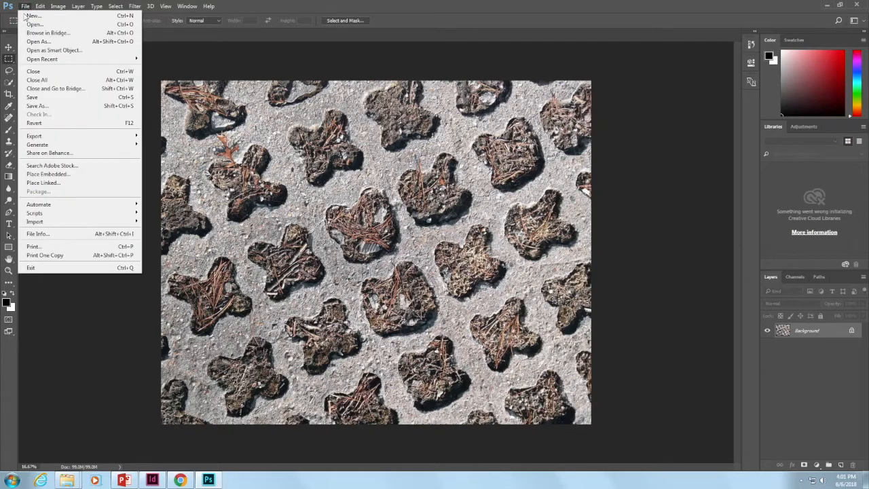
click(44, 107)
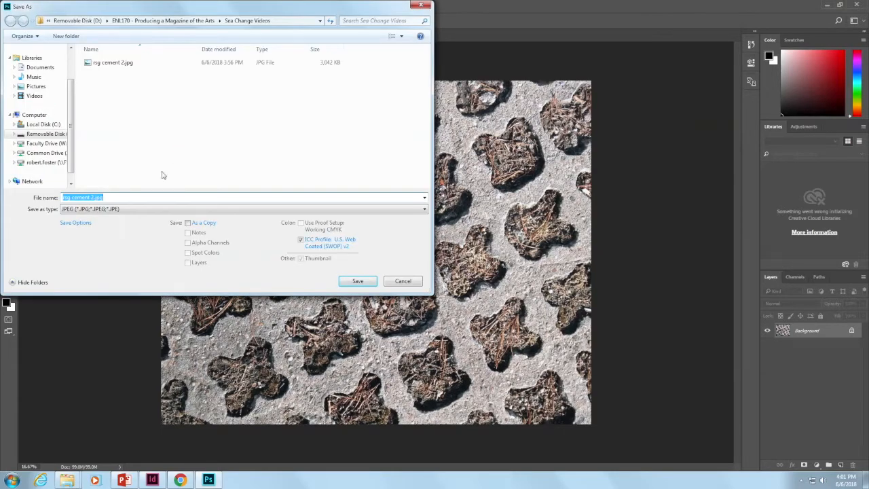
click(146, 197)
key(BackSpace)
key(BackSpace)
key(BackSpace)
key(BackSpace)
key(BackSpace)
key(BackSpace)
key(BackSpace)
key(BackSpace)
key(BackSpace)
key(BackSpace)
key(BackSpace)
key(BackSpace)
text(CementEdited)
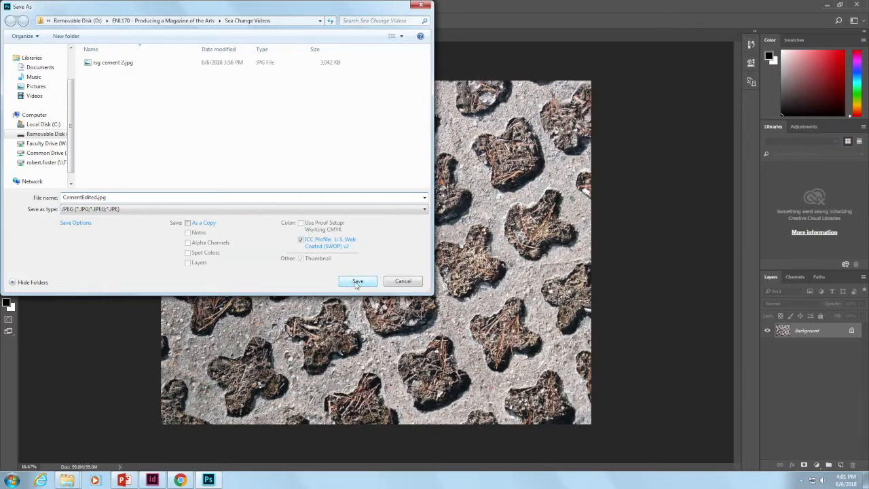
click(357, 282)
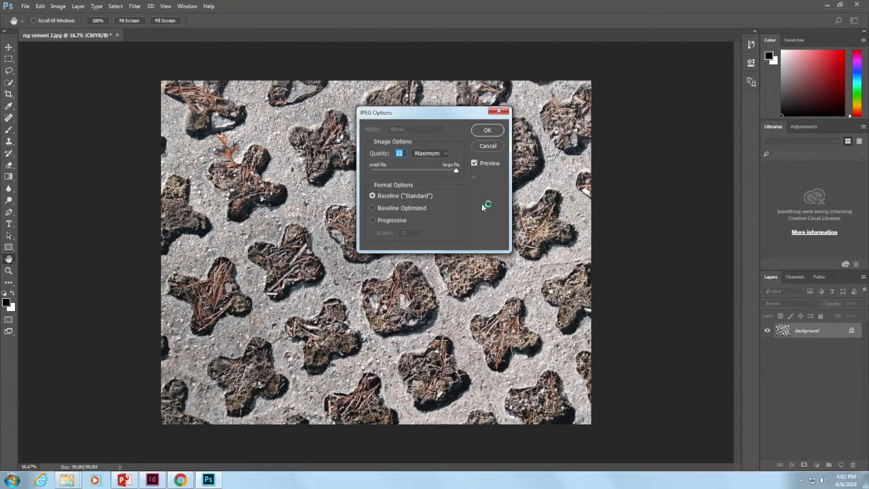
click(491, 131)
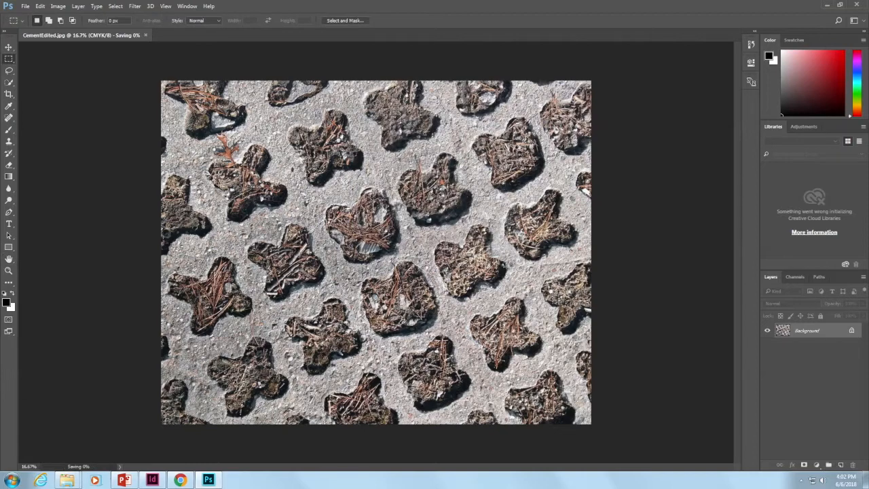